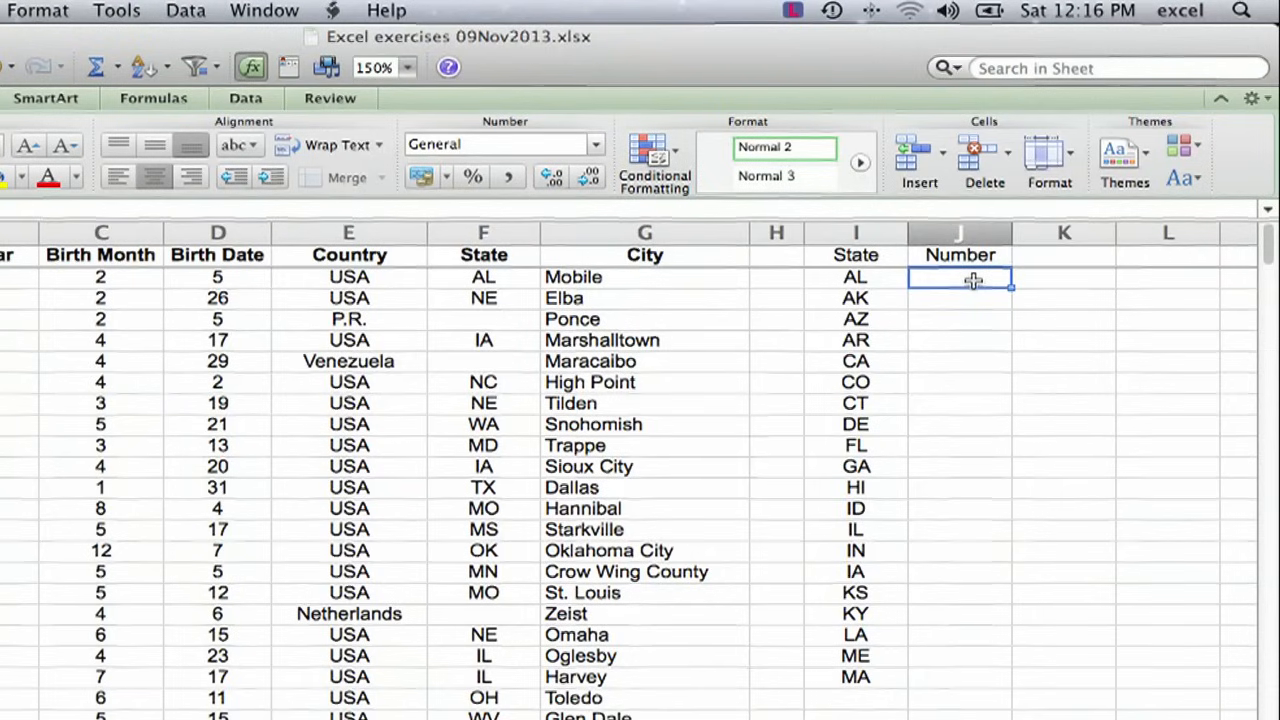
Step: Start a COUNTIF formula in J2, beside state AL, with the State column cells F2:F242 as its range
double_click(973, 281)
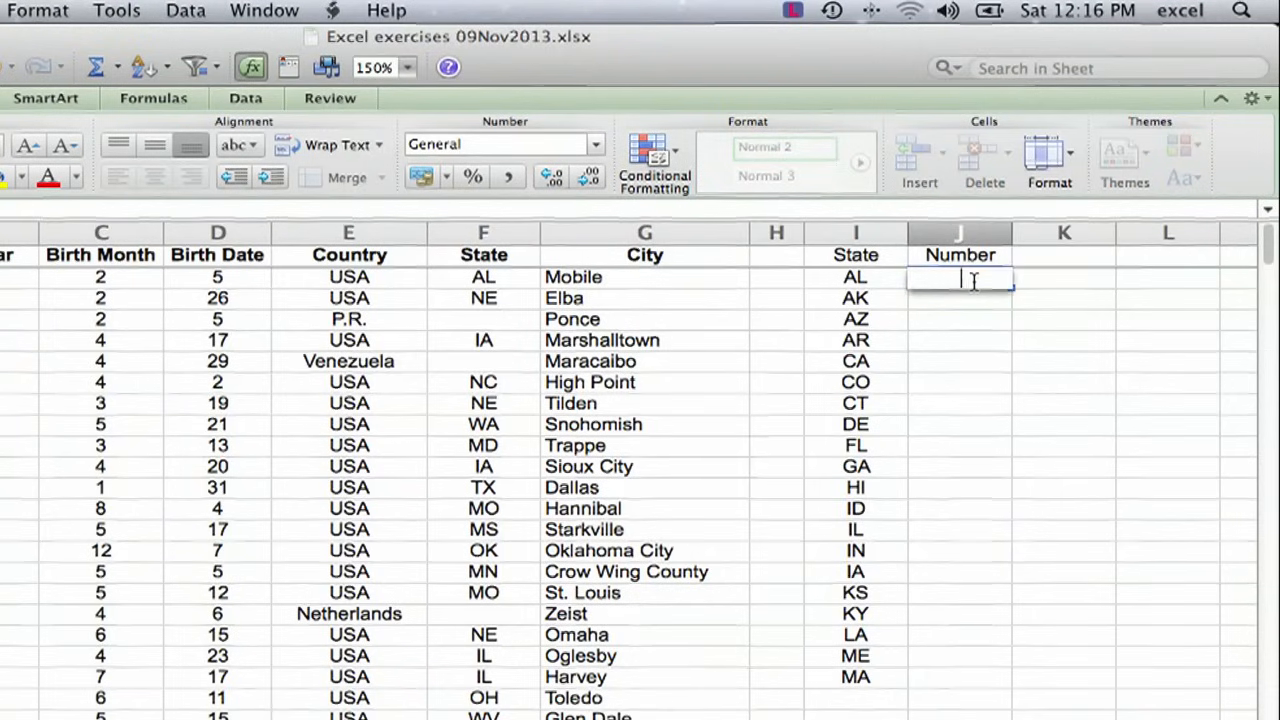
text(=)
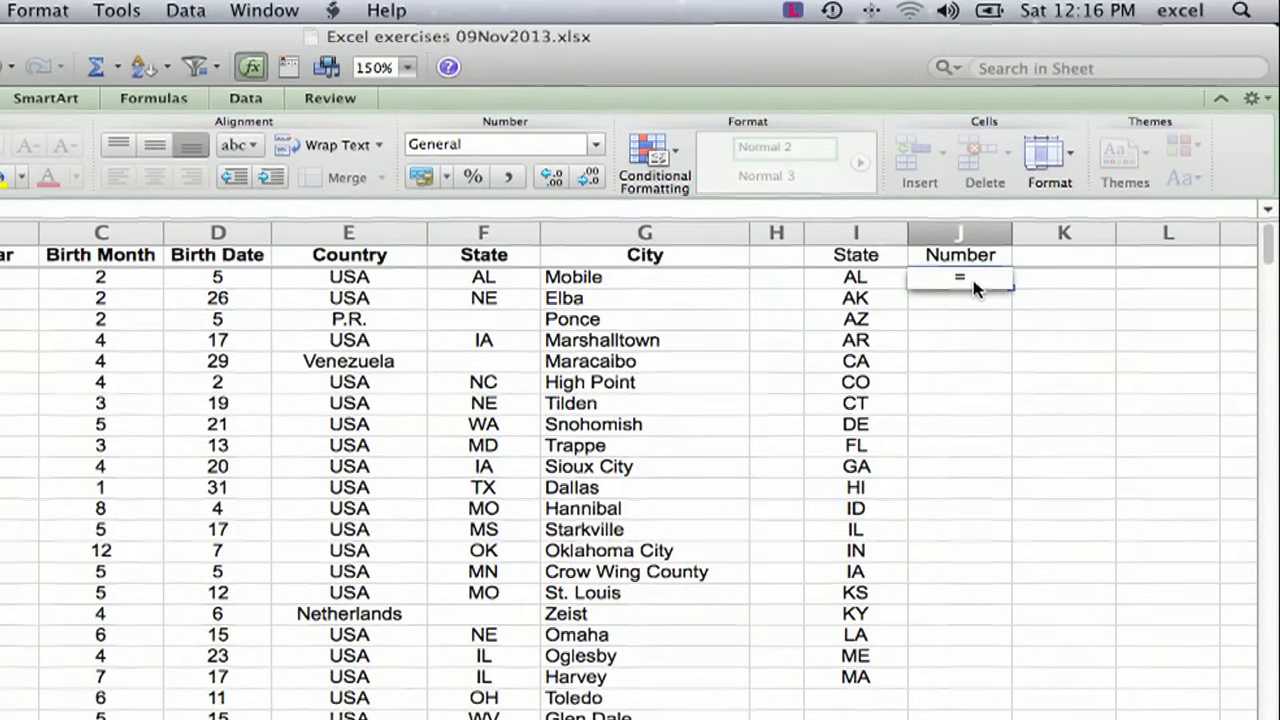
text(c)
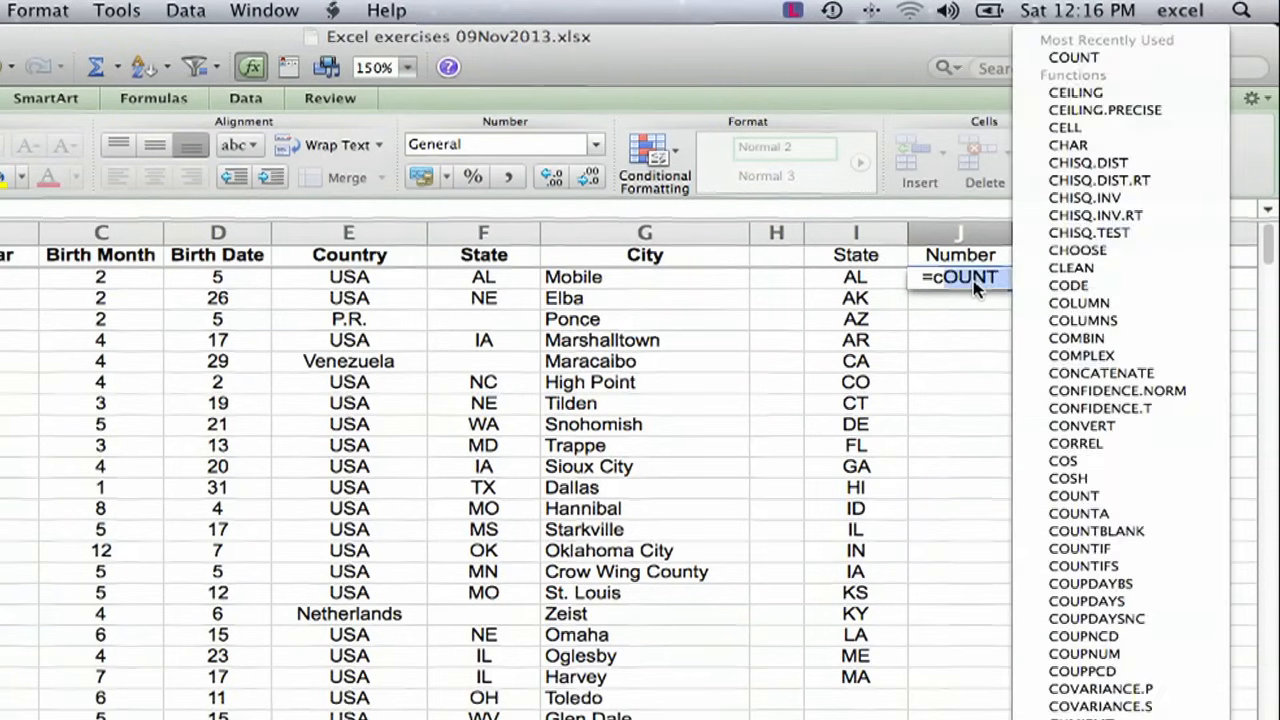
text(ounti)
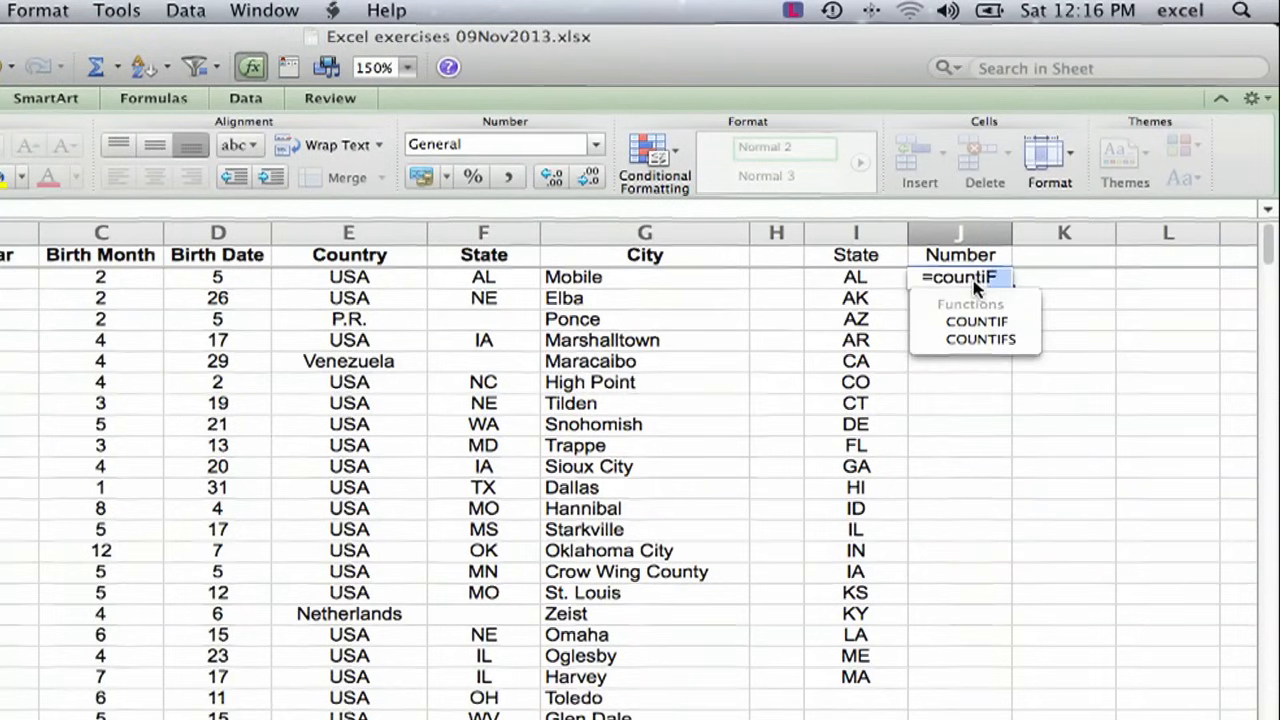
text(f)
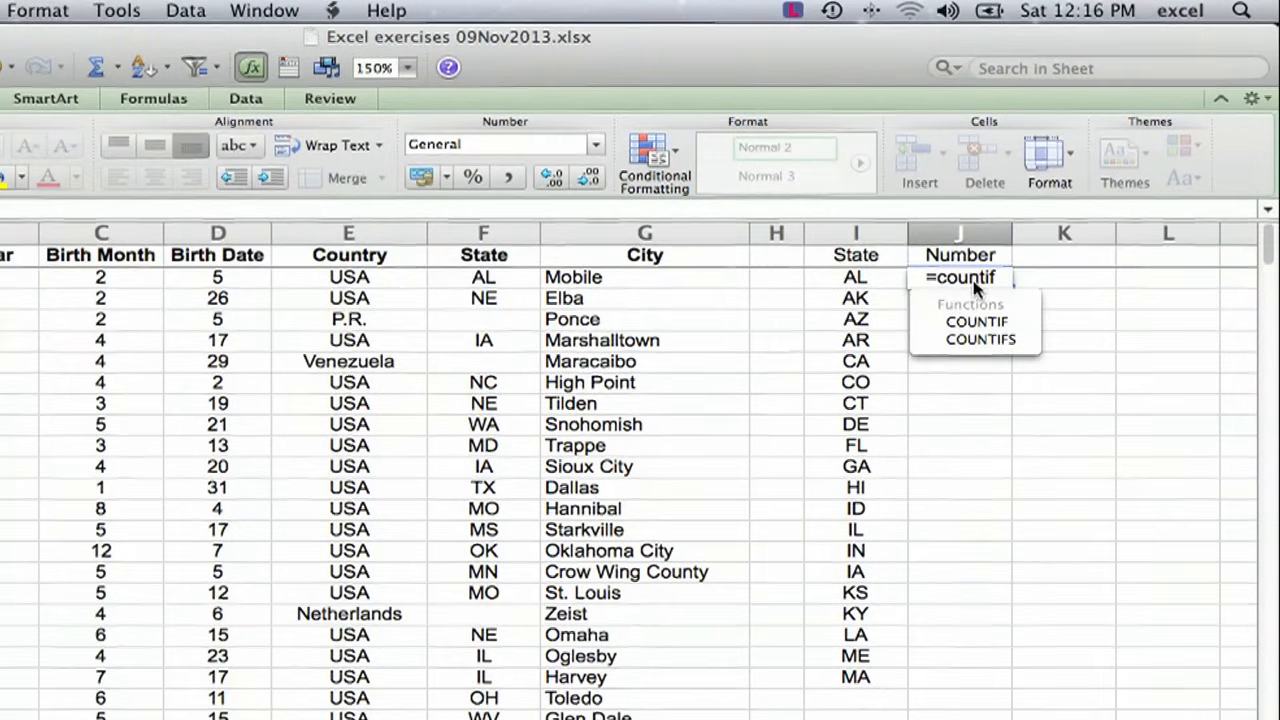
text(()
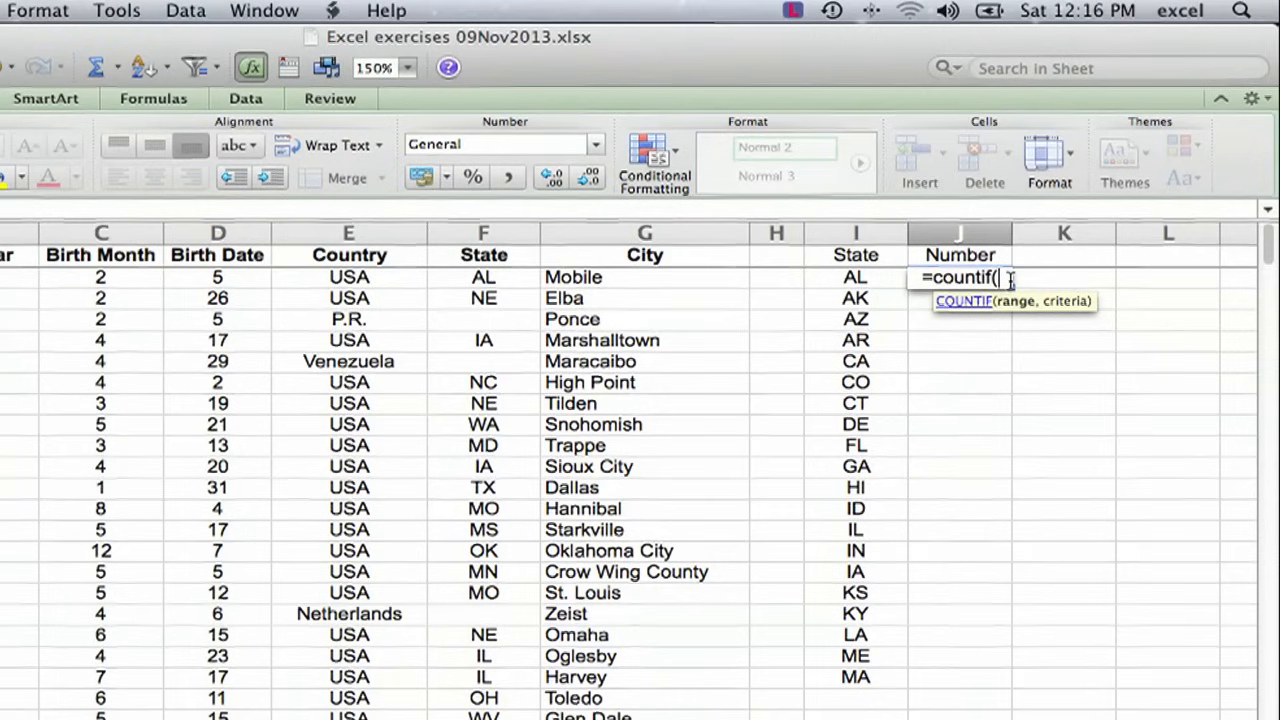
click(486, 279)
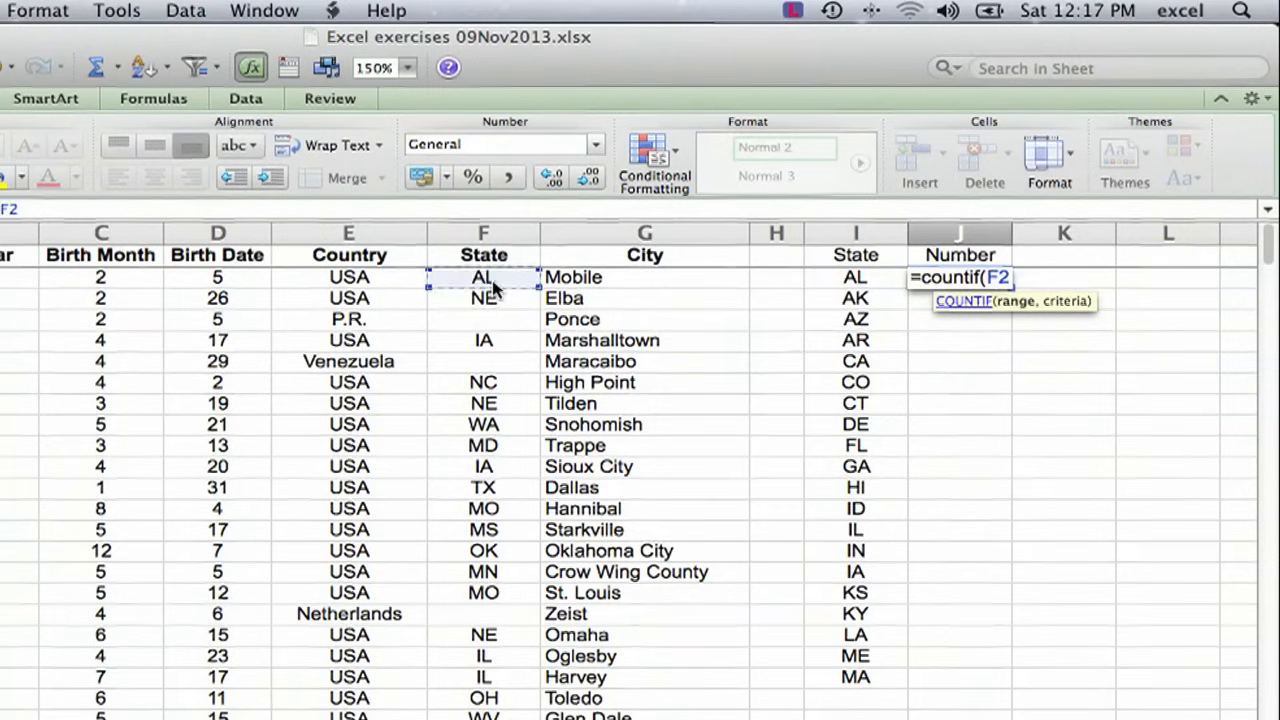
drag(493, 287, 440, 492)
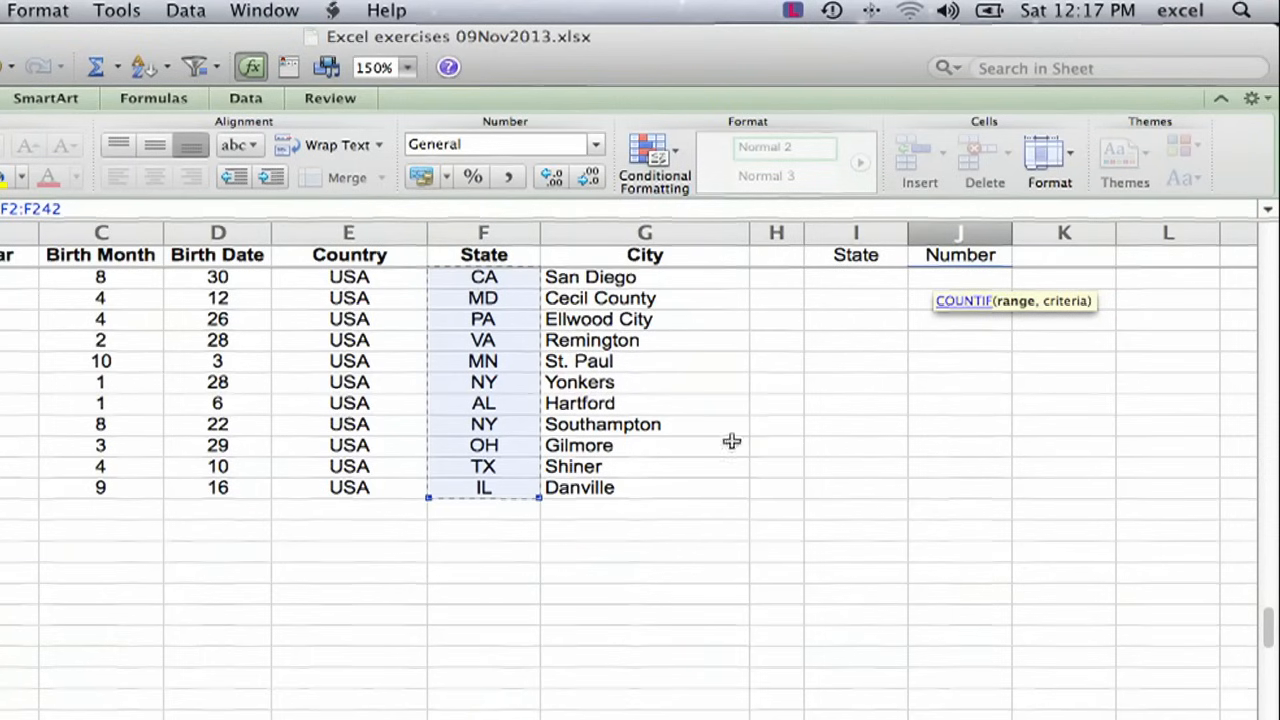
drag(1271, 614, 1271, 100)
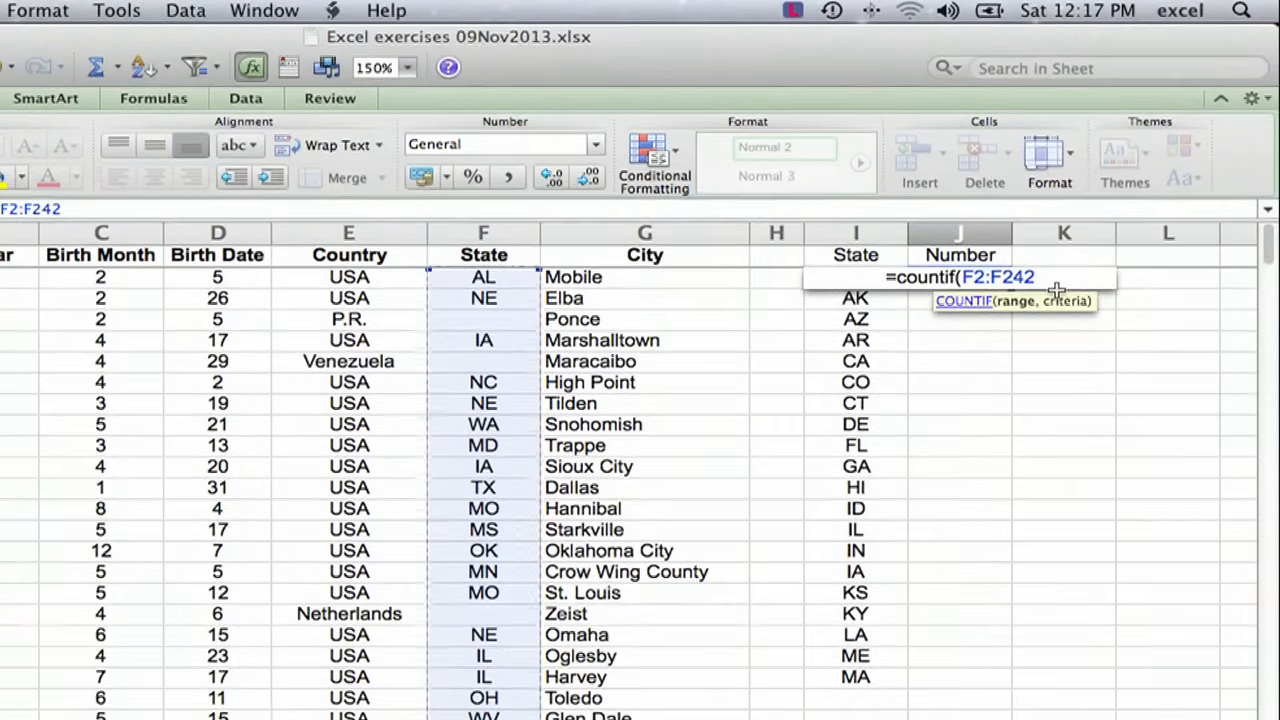
Step: Complete the COUNTIF formula in J2 with I2 as the criterion, giving =countif(F2:F242,i2)
text(,)
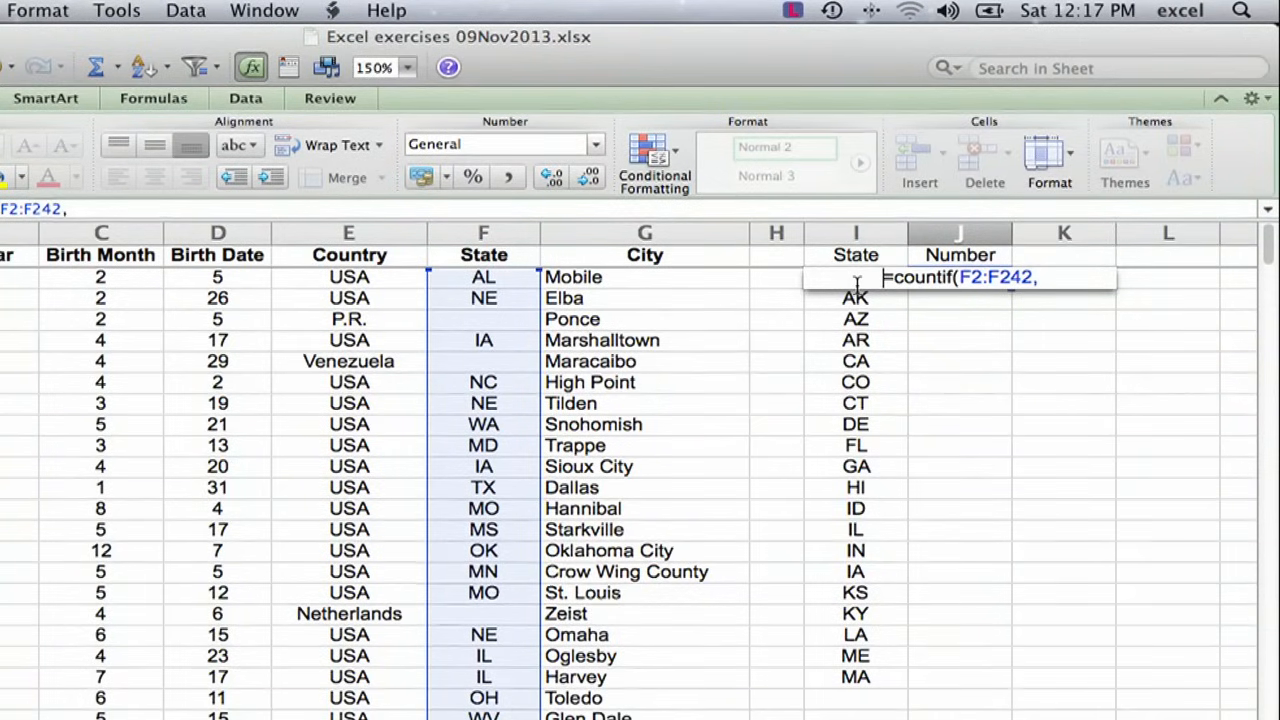
text(i)
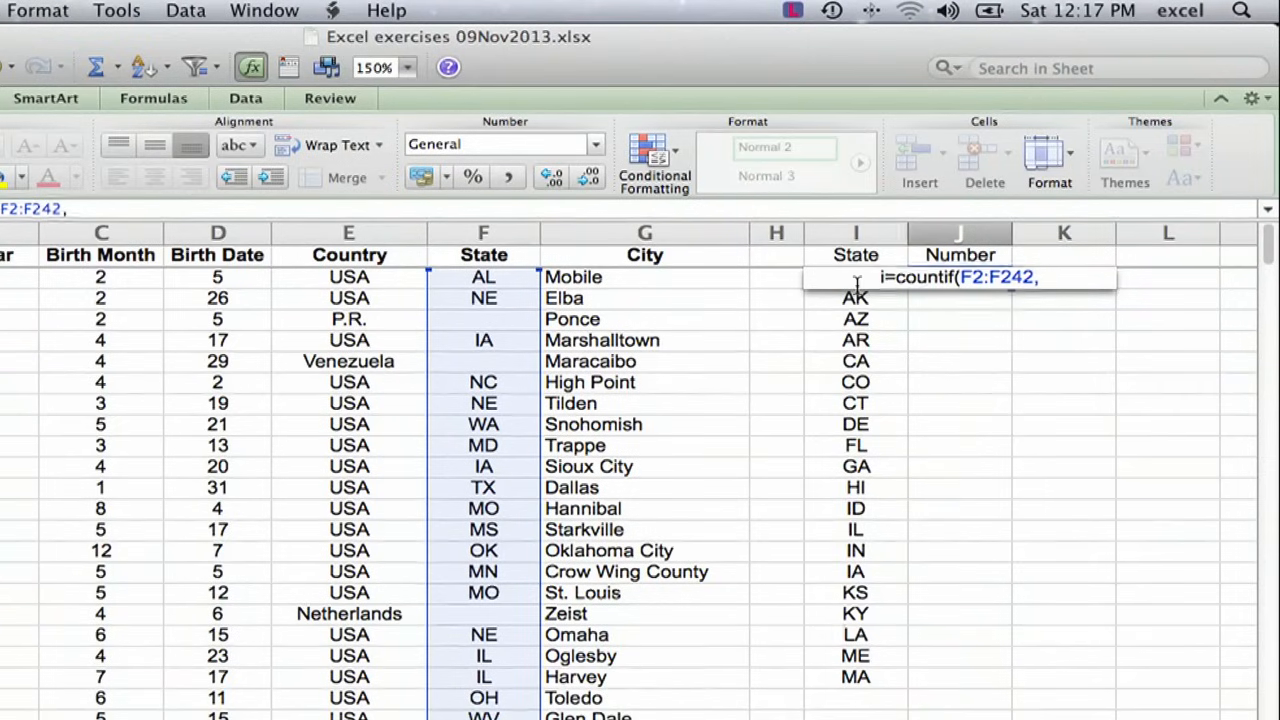
text(2)
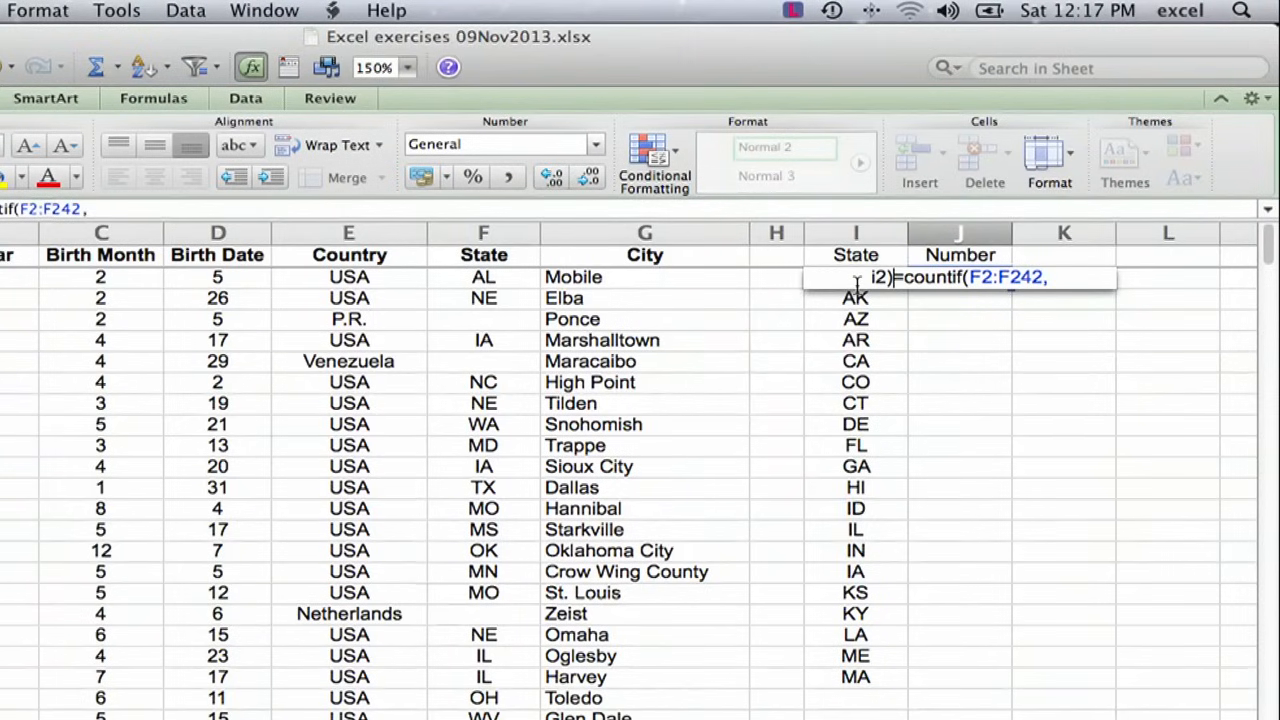
key(BackSpace)
key(BackSpace)
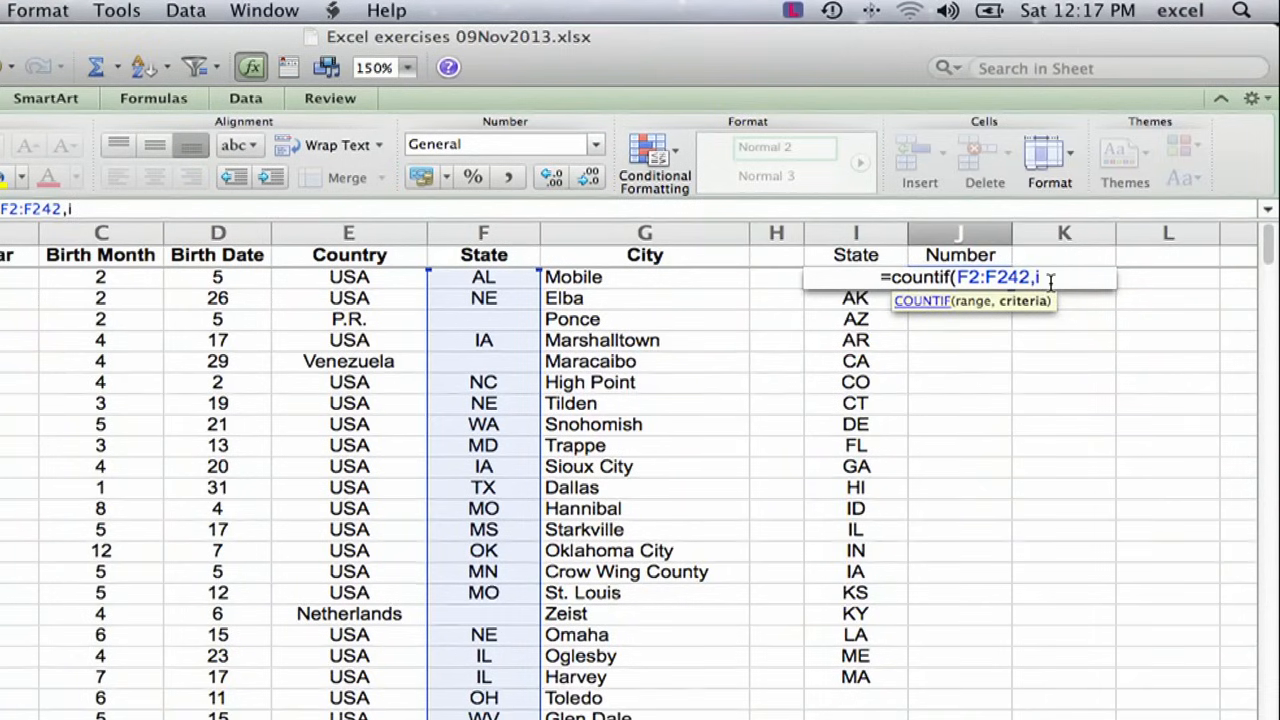
text(i2)
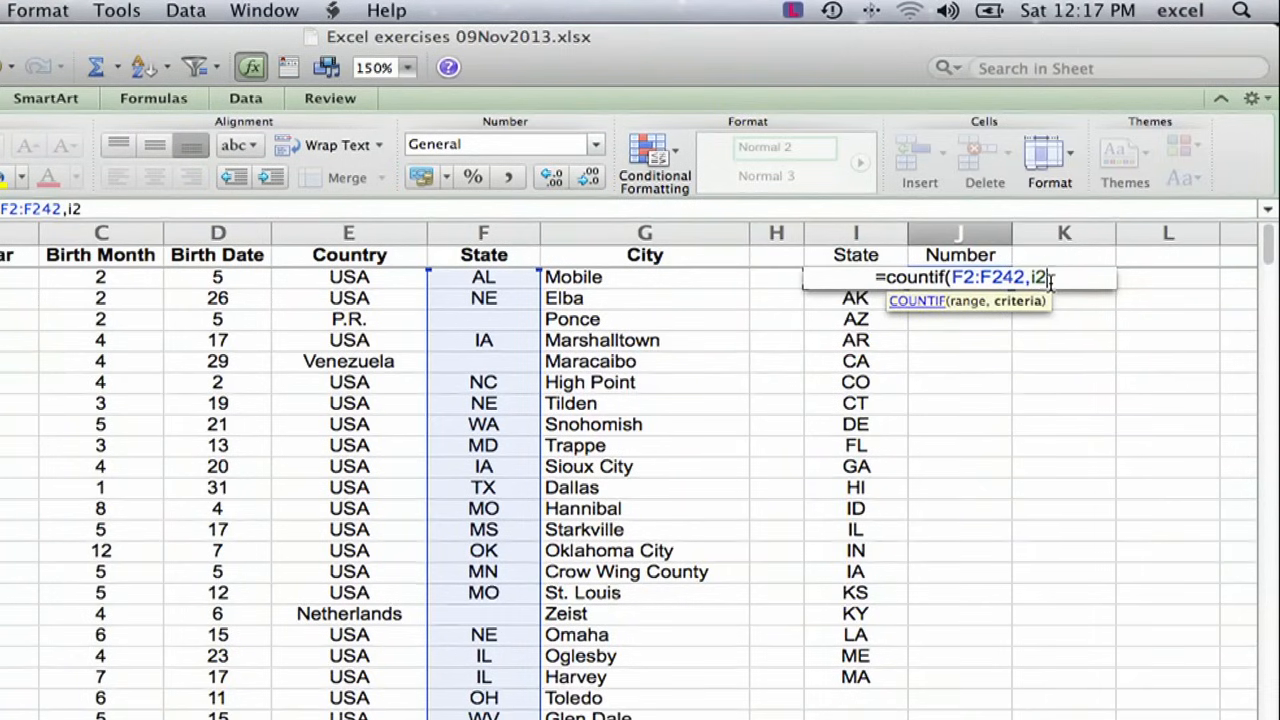
text())
key(Return)
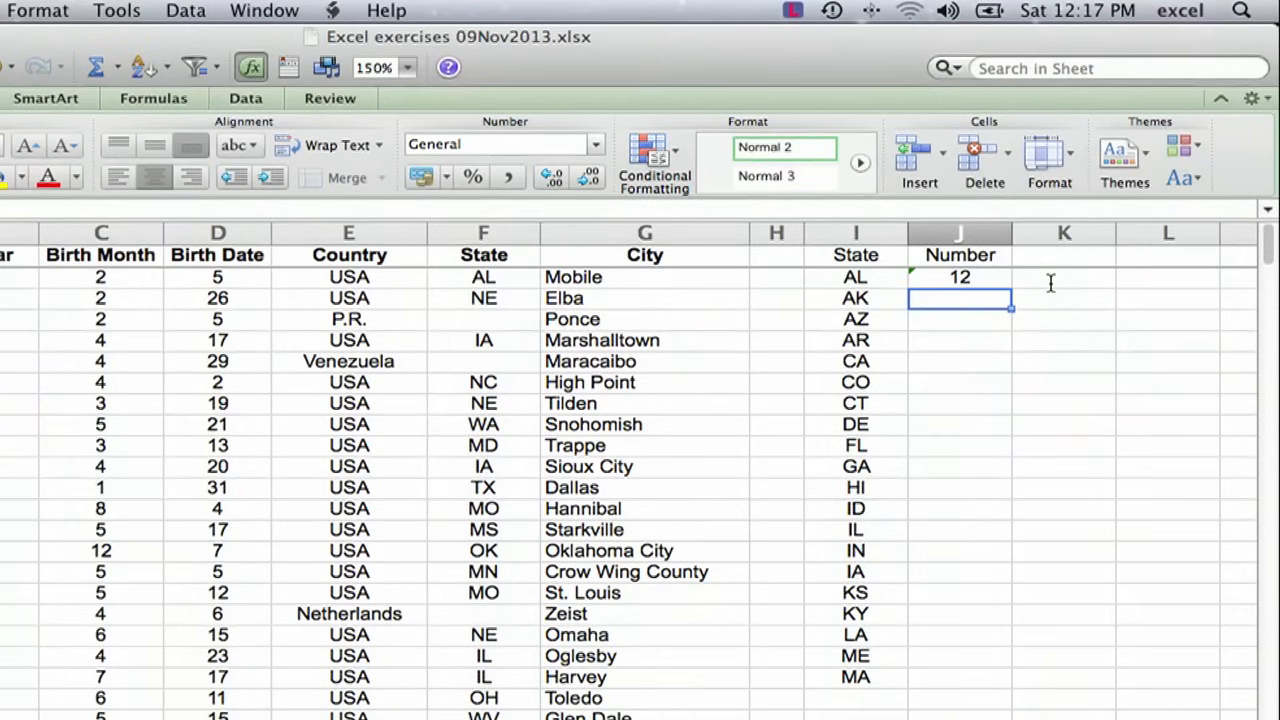
click(858, 281)
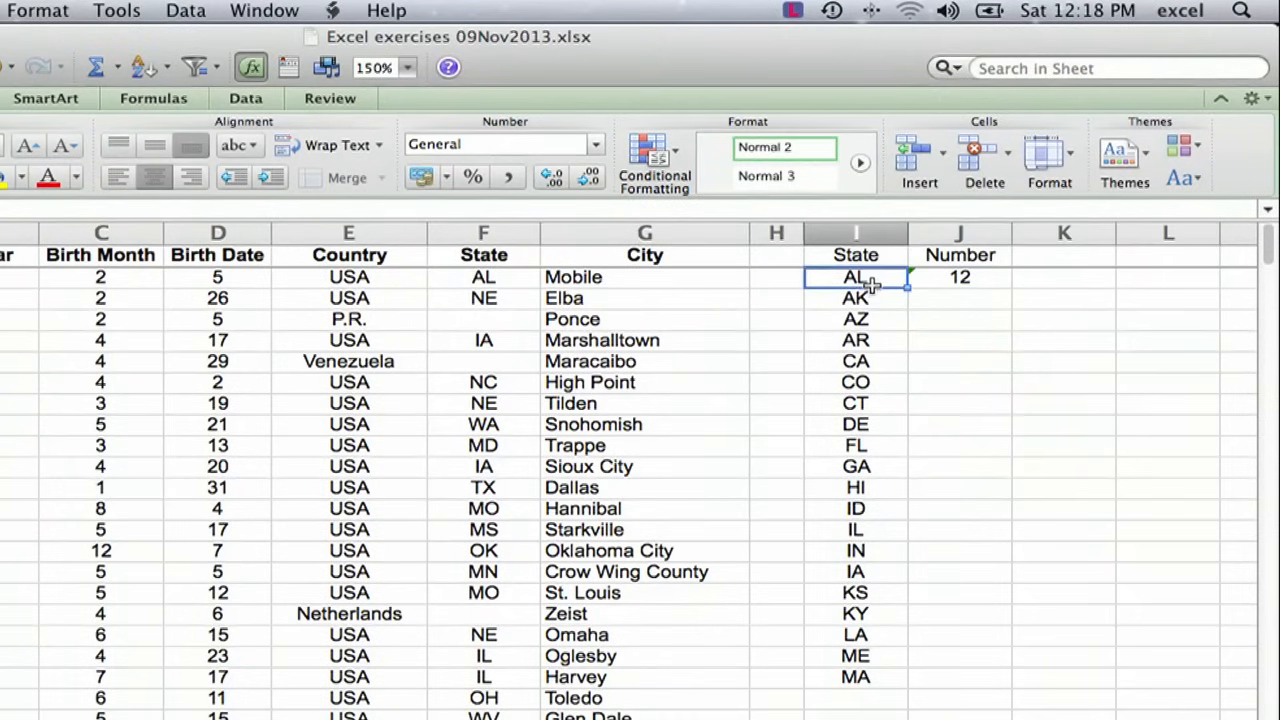
click(963, 279)
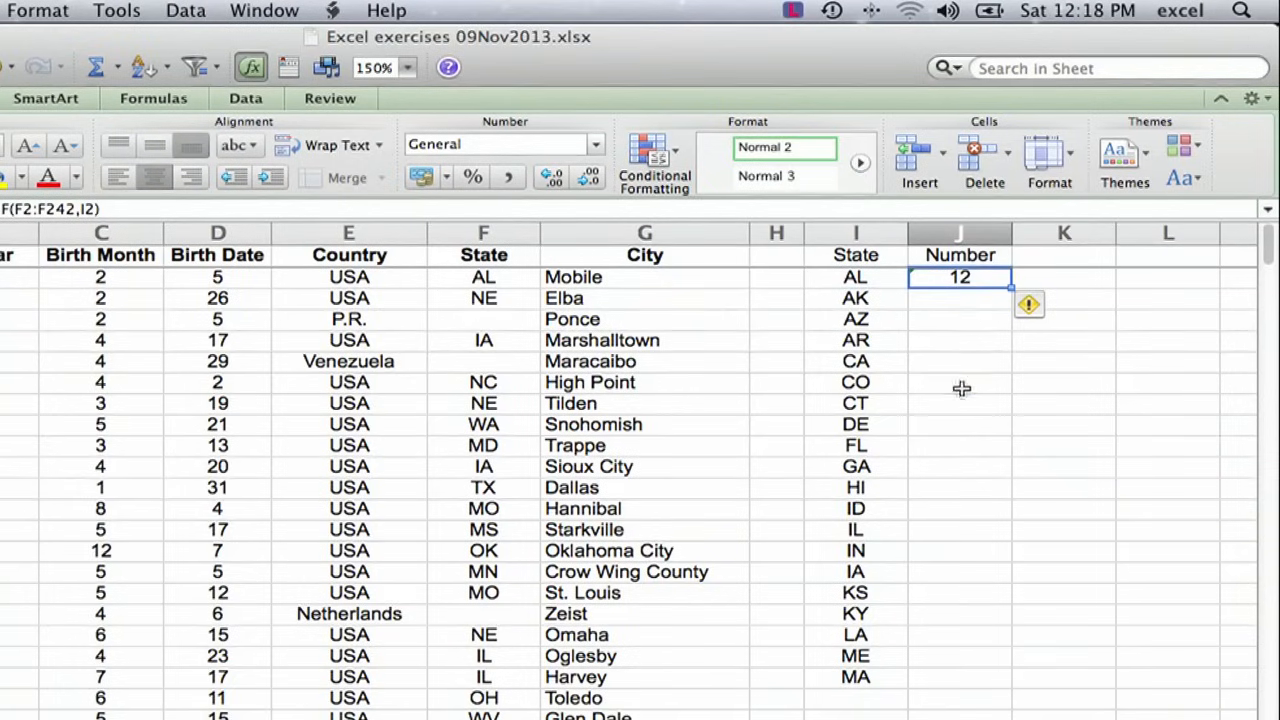
click(813, 382)
click(951, 340)
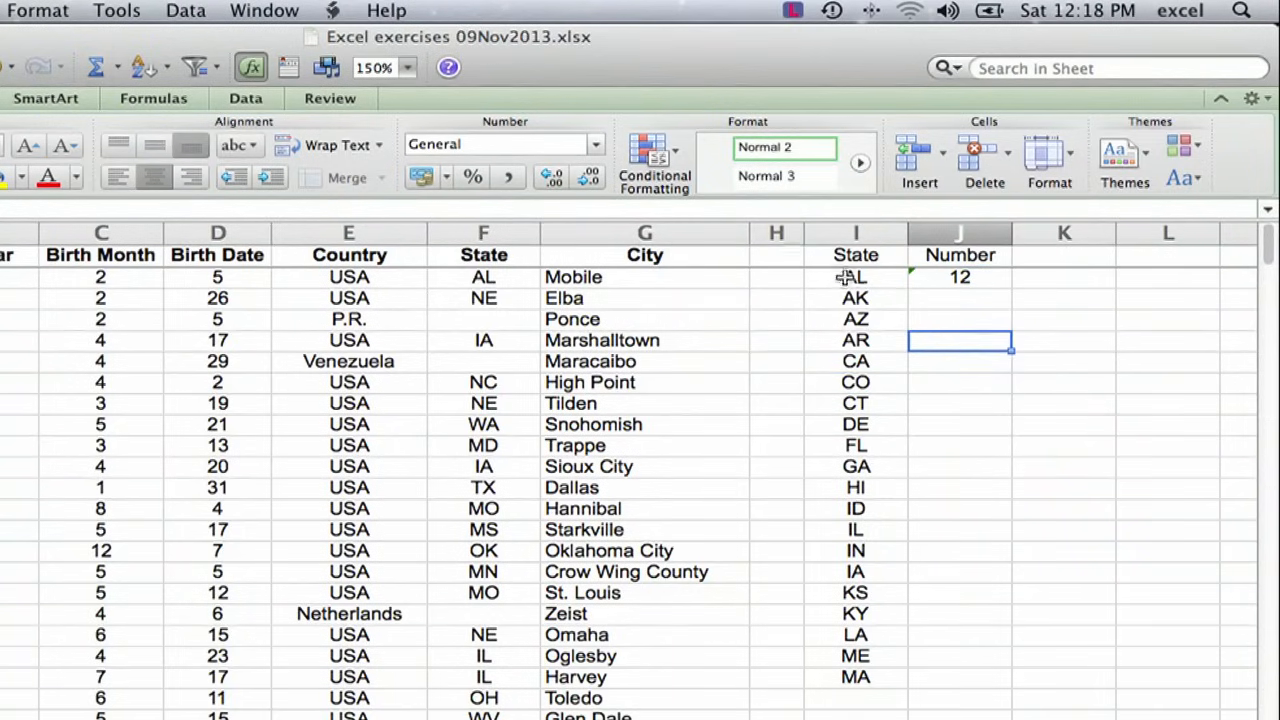
Step: Make the row references of the range in J2's COUNTIF formula absolute, as F$2:F$242
click(928, 277)
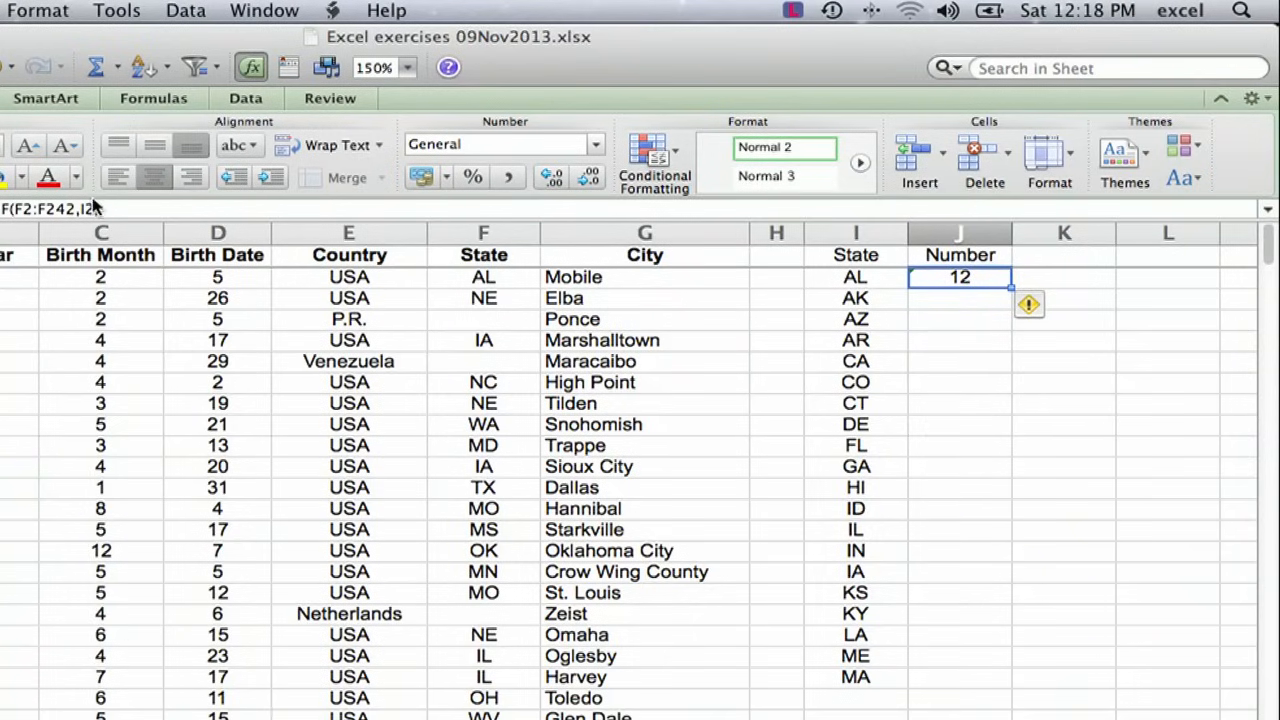
click(22, 210)
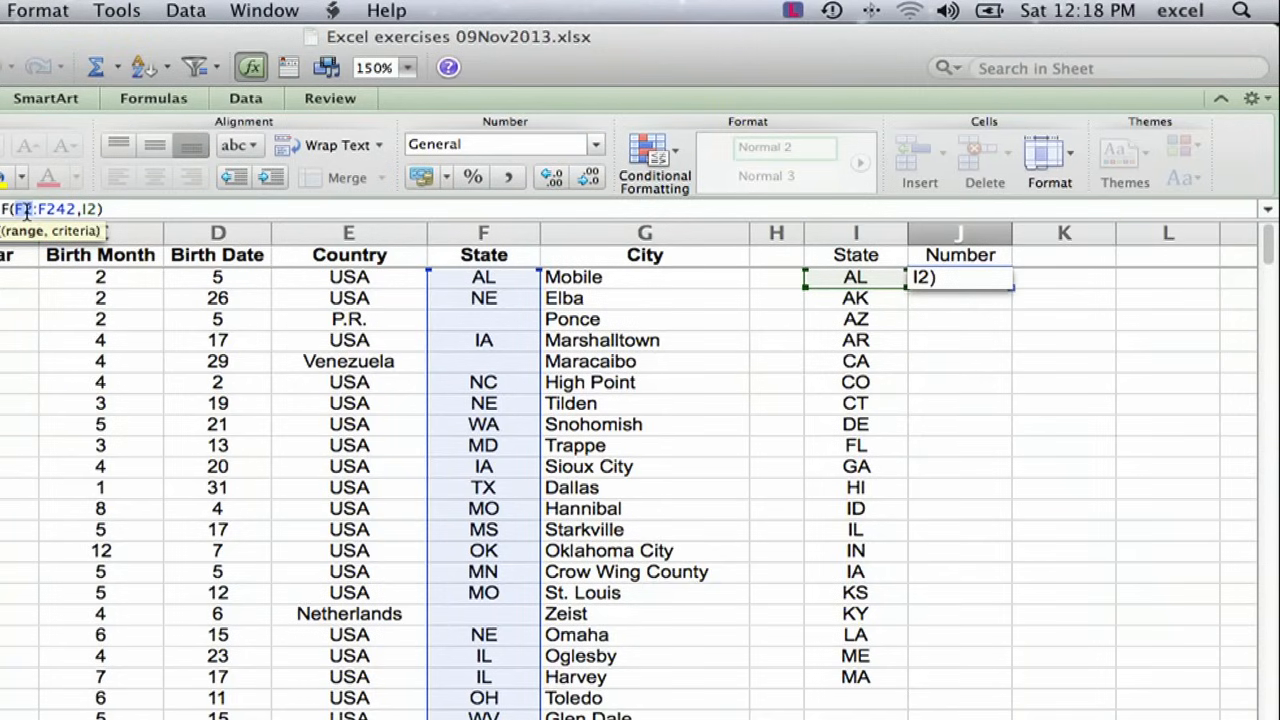
click(27, 210)
text($2:F)
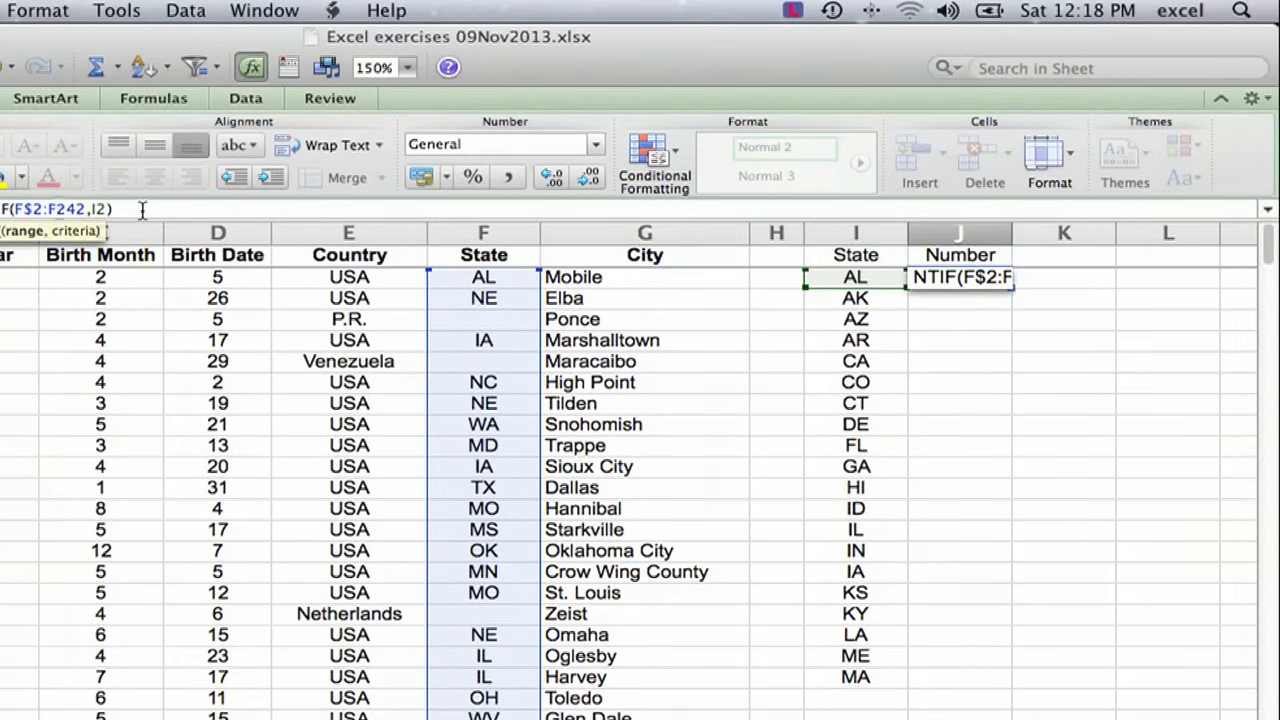
text($)
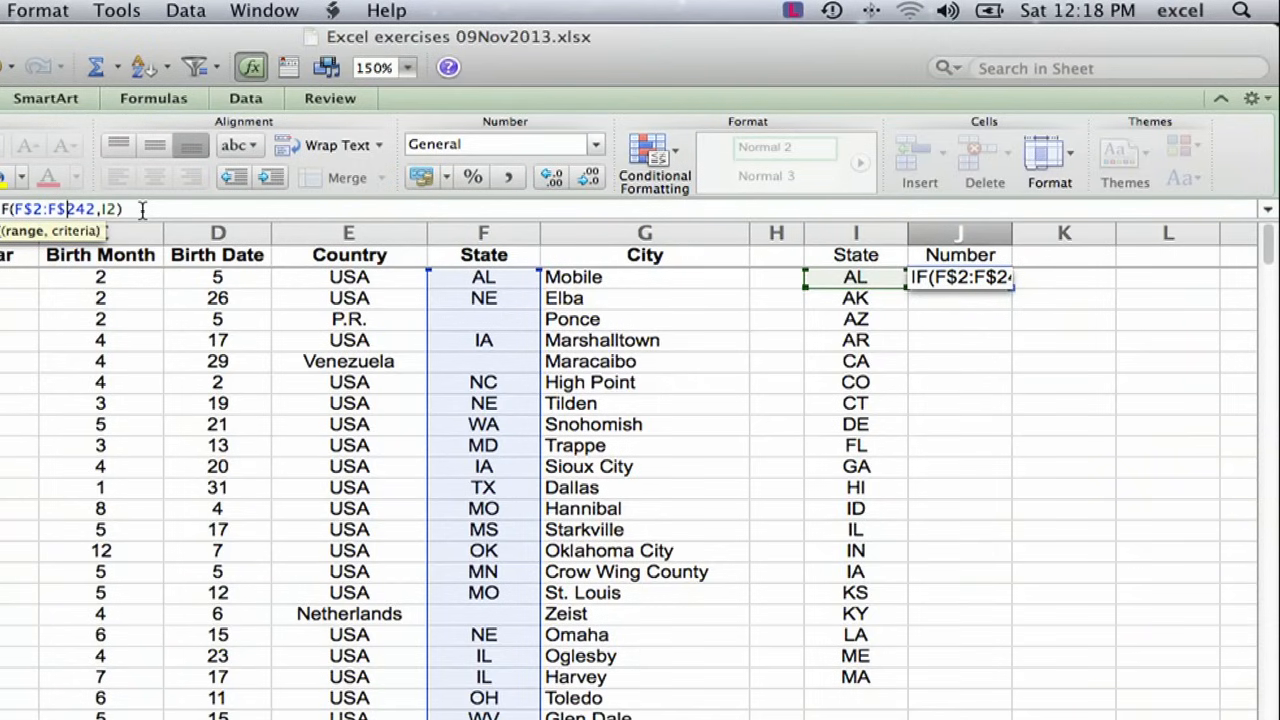
key(Return)
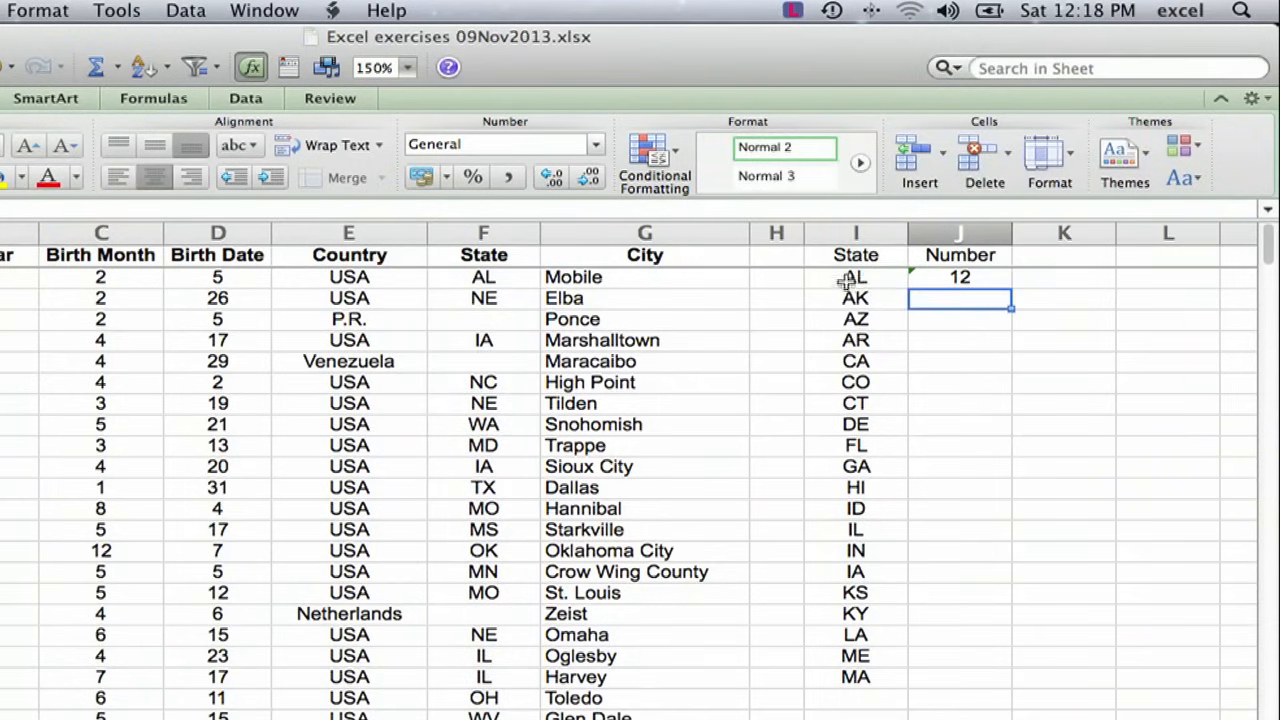
Step: Fill the COUNTIF formula from J2 down to the MA row in J21 and check the copied formula in J3
click(959, 281)
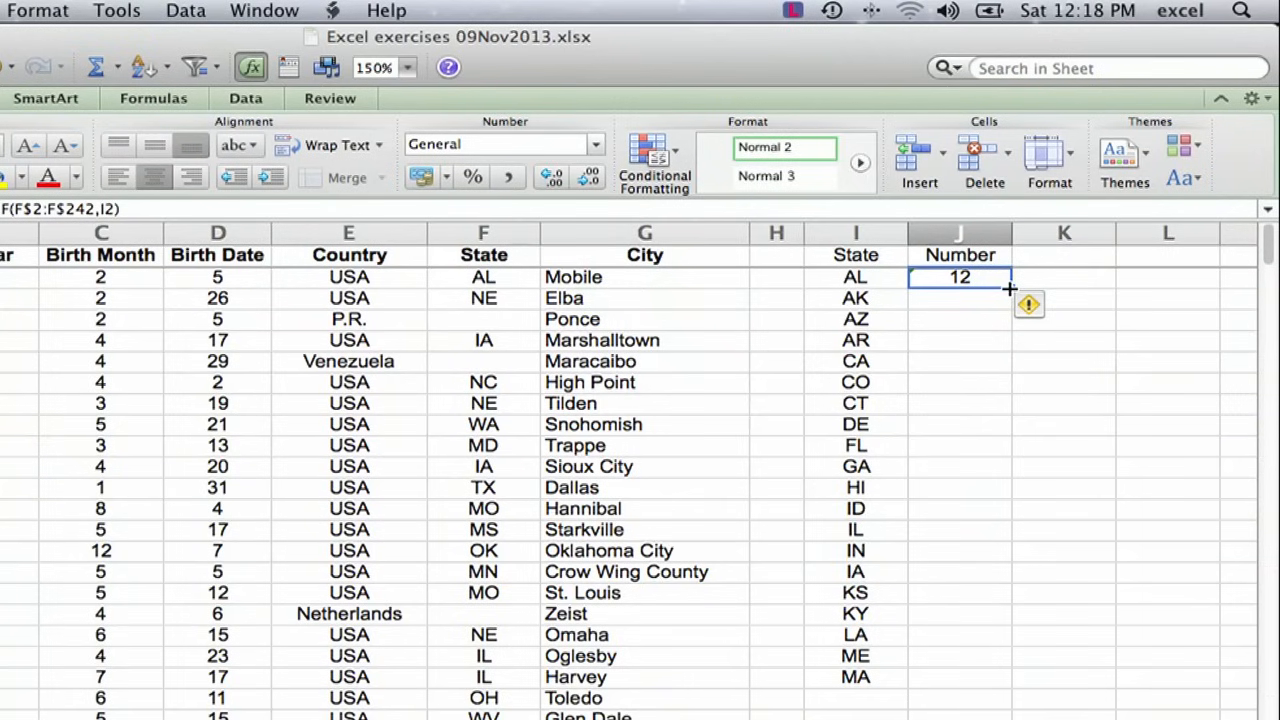
drag(1010, 288, 1020, 680)
click(1068, 548)
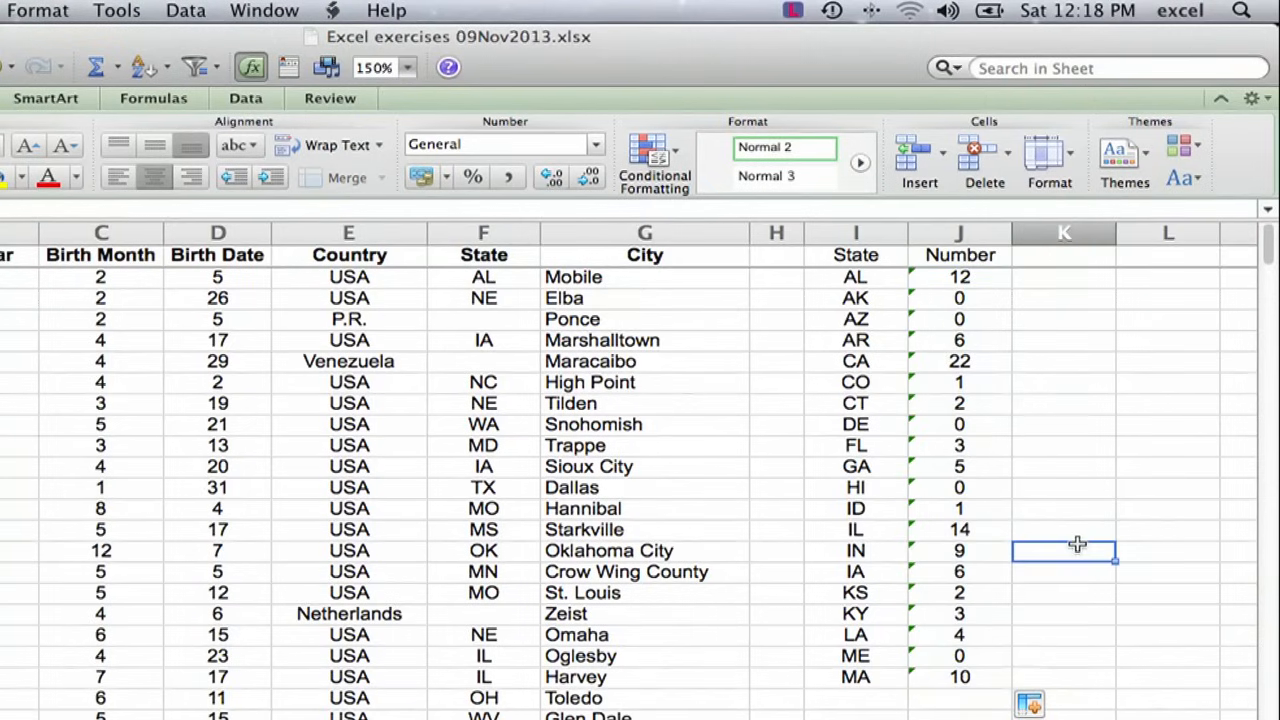
click(955, 296)
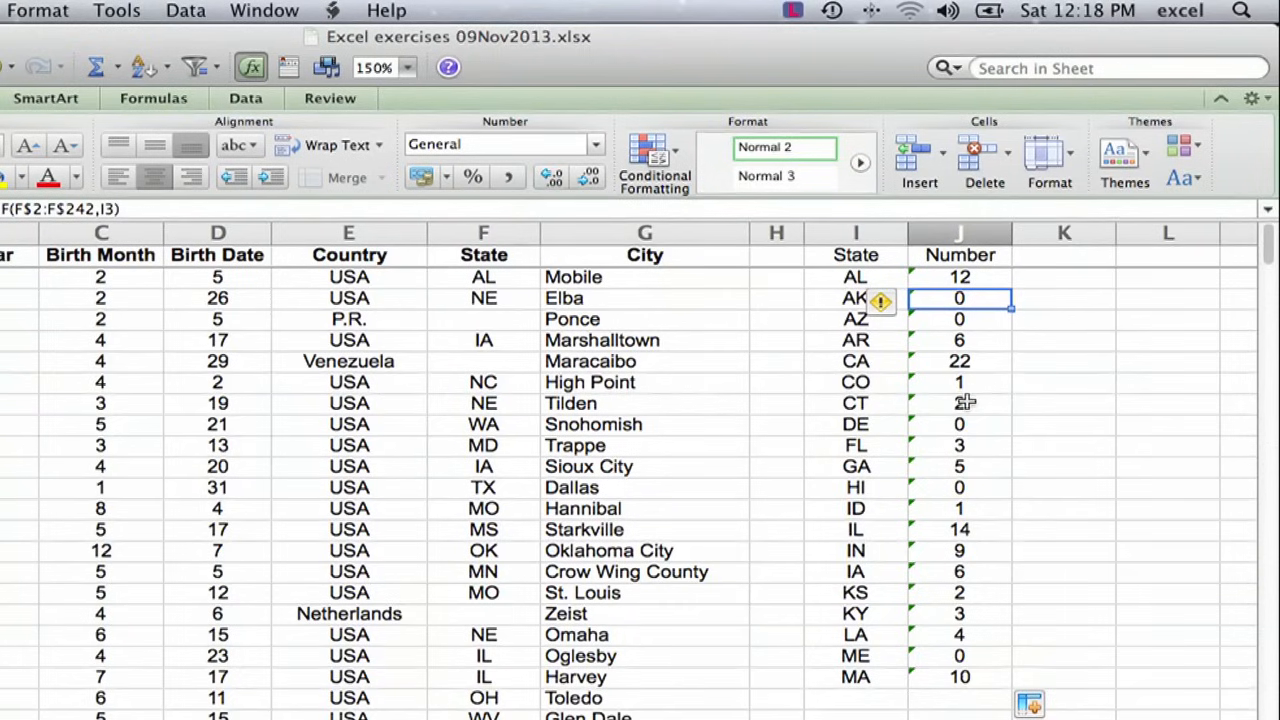
click(1100, 409)
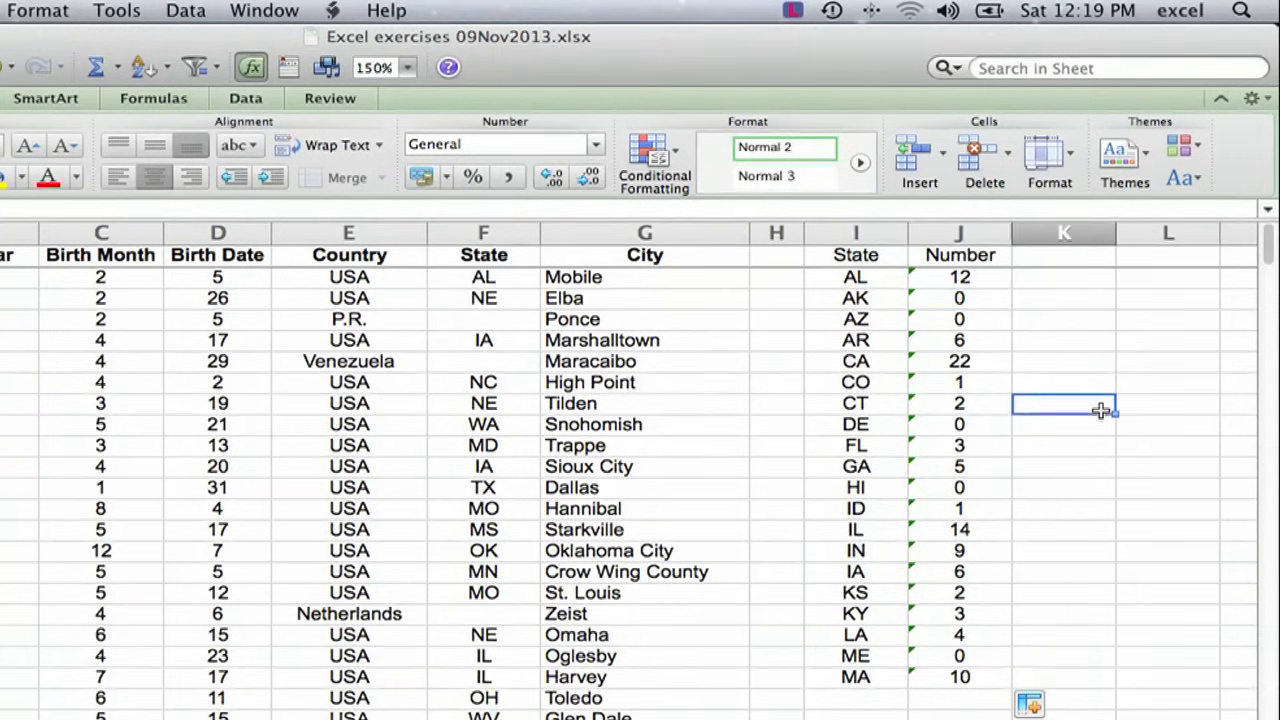